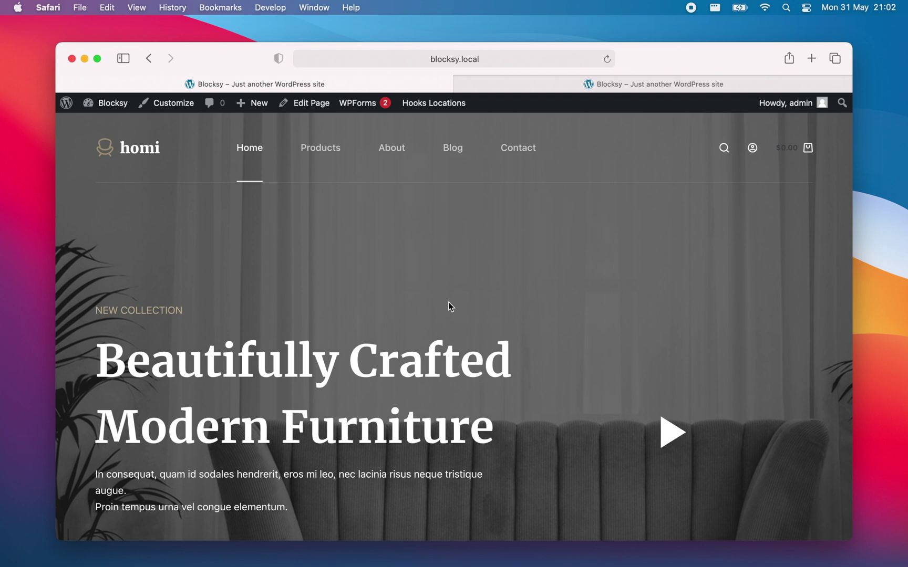
Leave the homi storefront home page for the Blocksy site's WordPress admin Dashboard
click(105, 105)
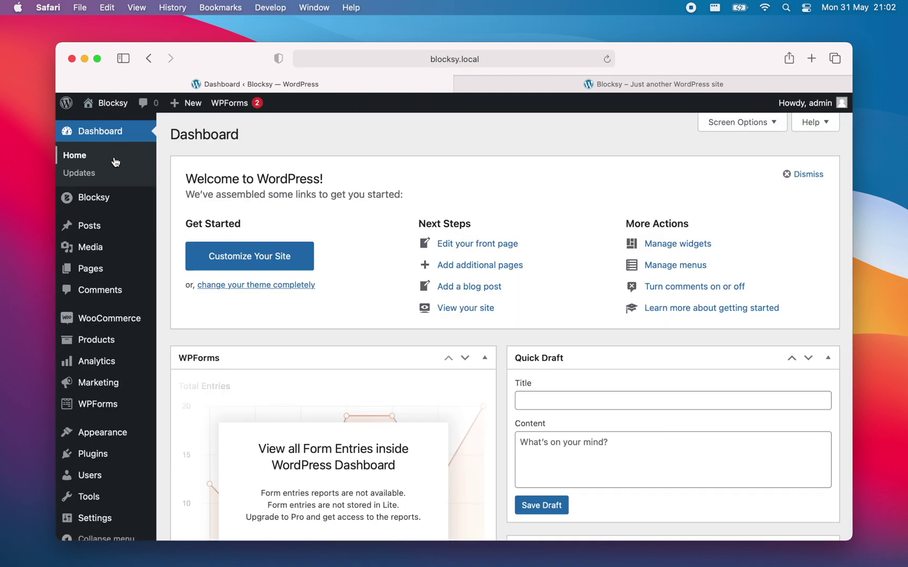
Open the 20% Discount Offer block from Blocksy > Content Blocks and review its tote-bag banner
mouse_move(115, 198)
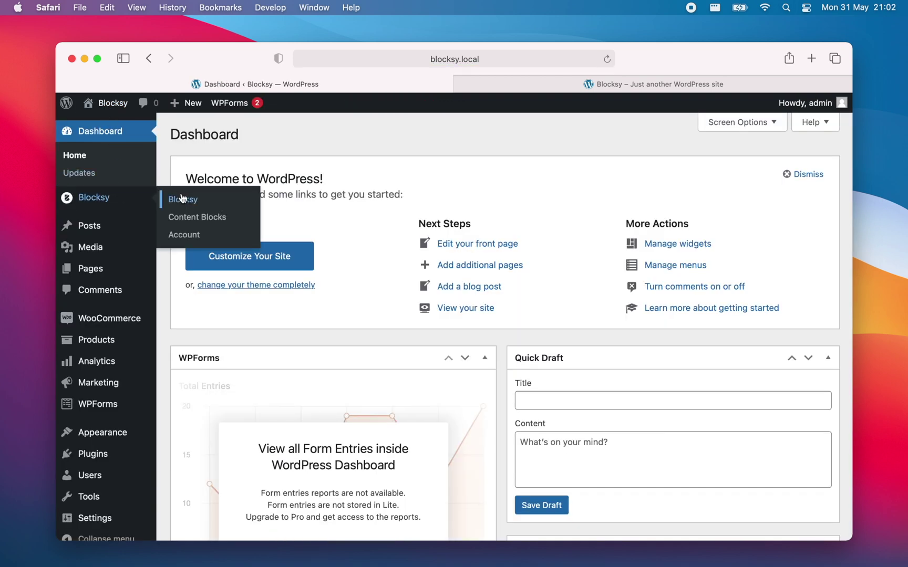
click(206, 222)
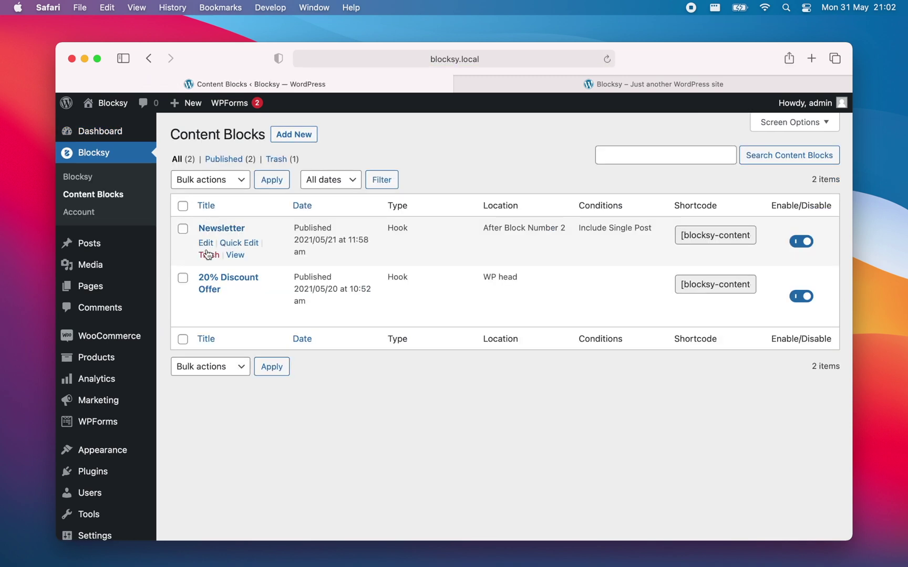
mouse_move(213, 283)
click(205, 304)
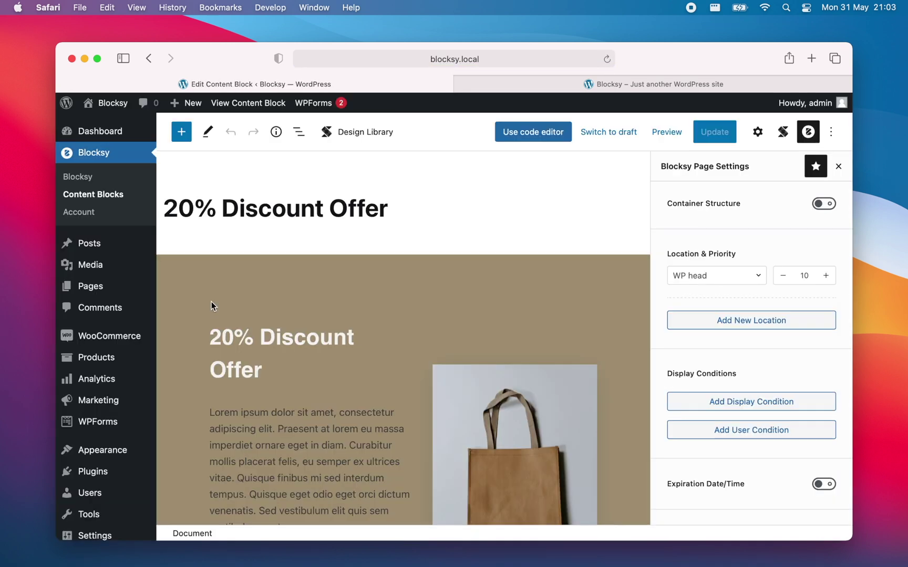
scroll(211, 304, down, 5)
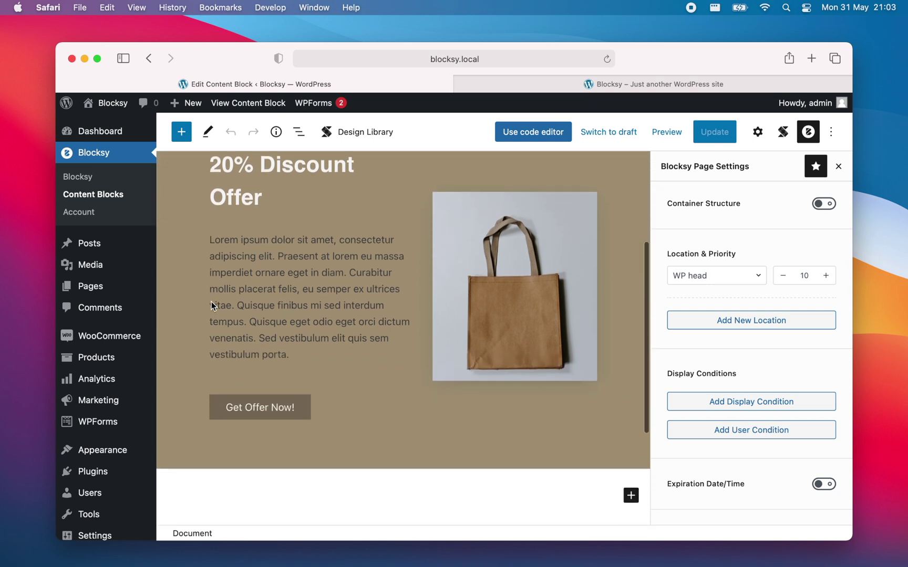
scroll(211, 303, up, 3)
scroll(211, 302, up, 3)
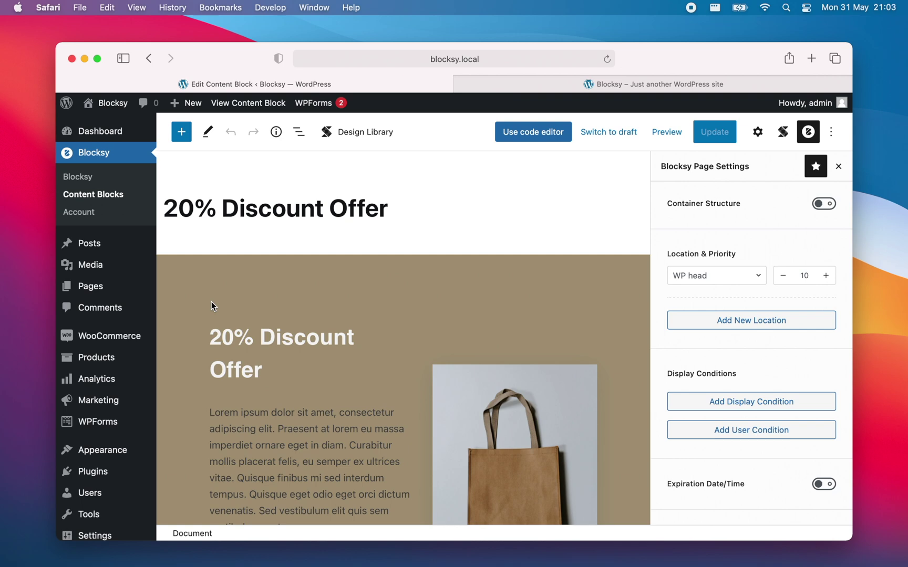
Open the Coffee Table product page via Products in the front-end tab and show WooCommerce hooks
click(592, 88)
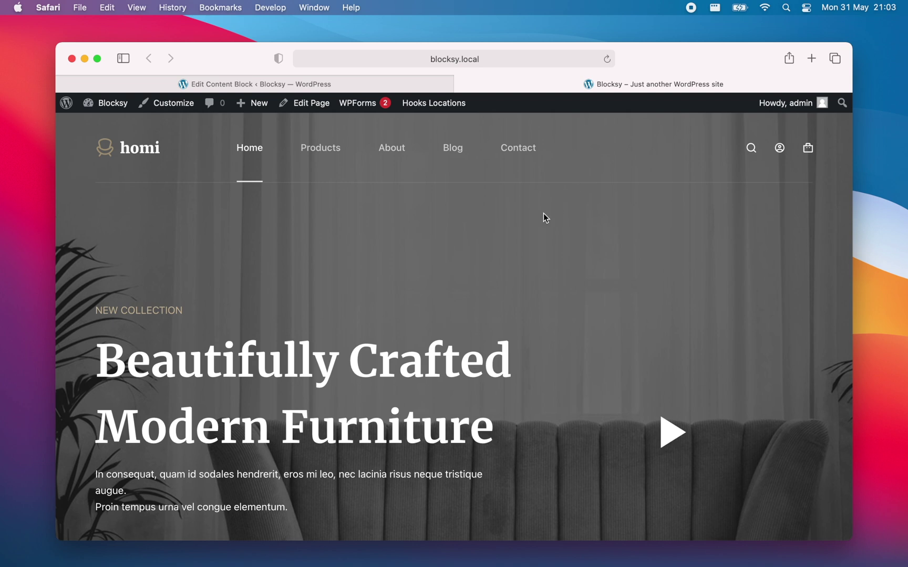
click(325, 168)
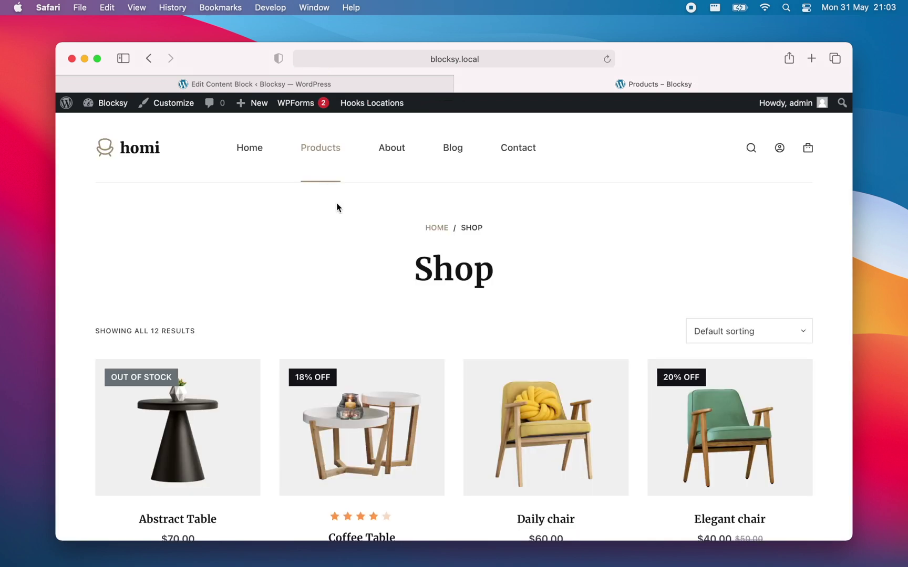
click(388, 387)
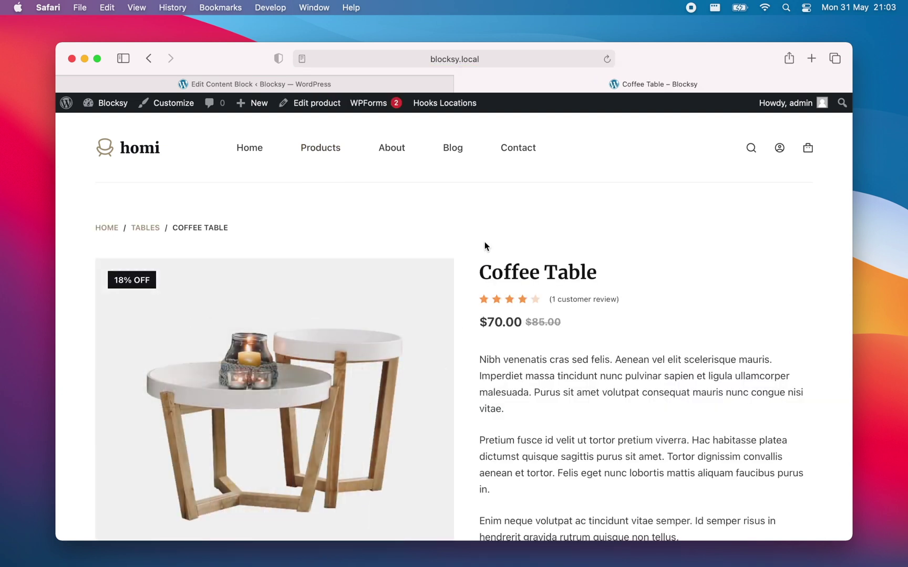
mouse_move(471, 112)
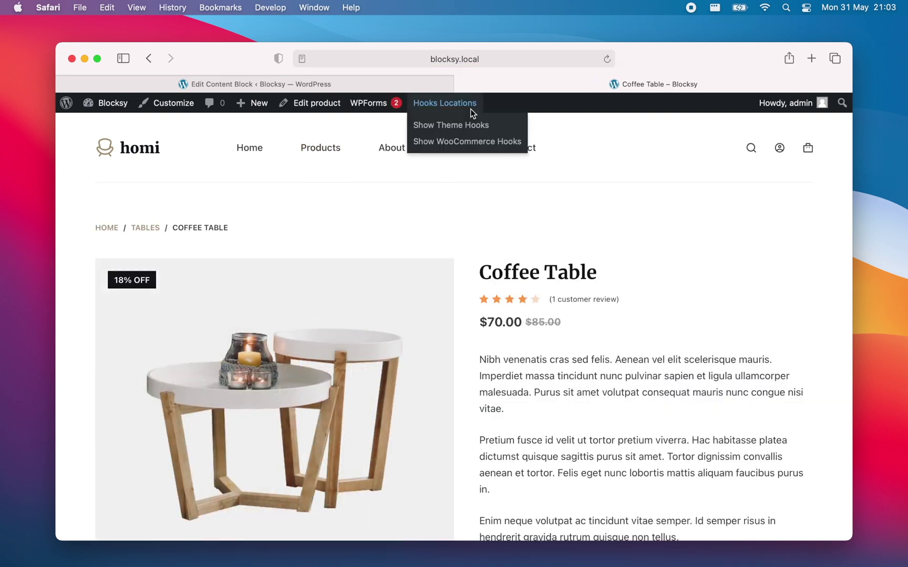
click(518, 144)
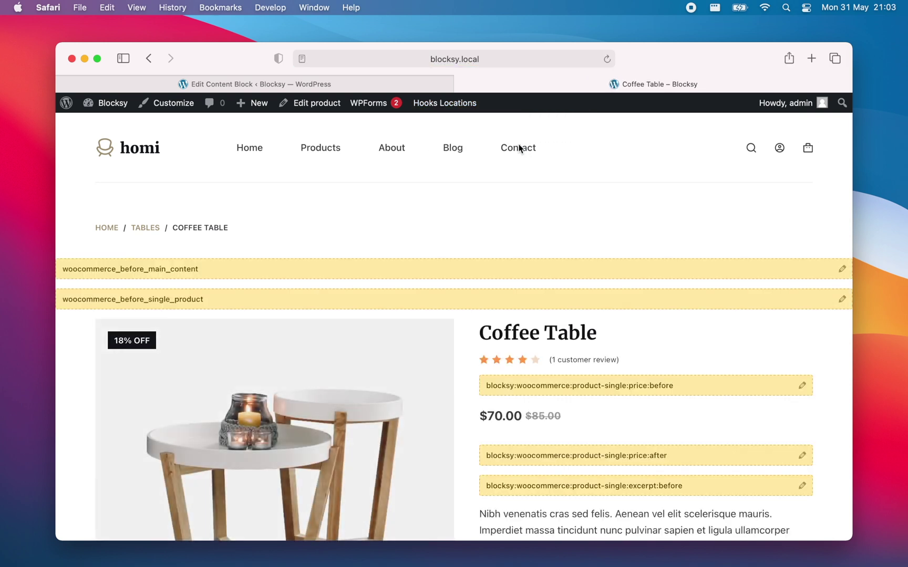
Scroll the Coffee Table page down to the blocksy:woocommerce:product-single:tabs:before hook above Description
scroll(519, 307, down, 3)
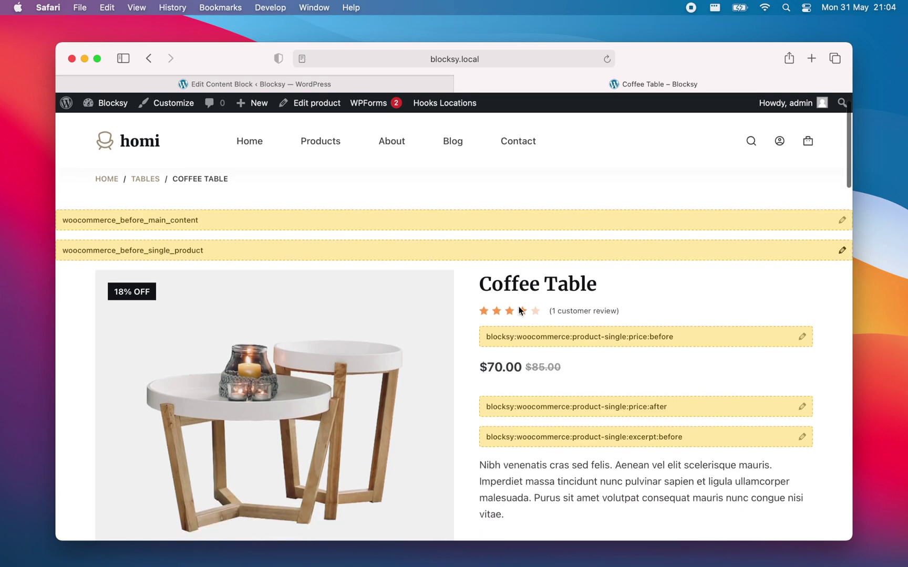
scroll(518, 310, down, 5)
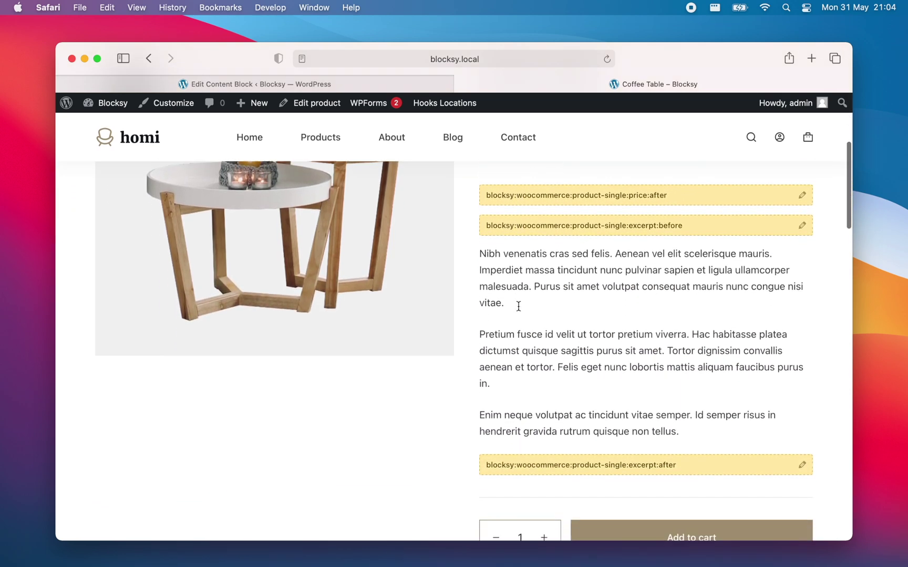
scroll(519, 306, down, 1)
scroll(519, 306, down, 4)
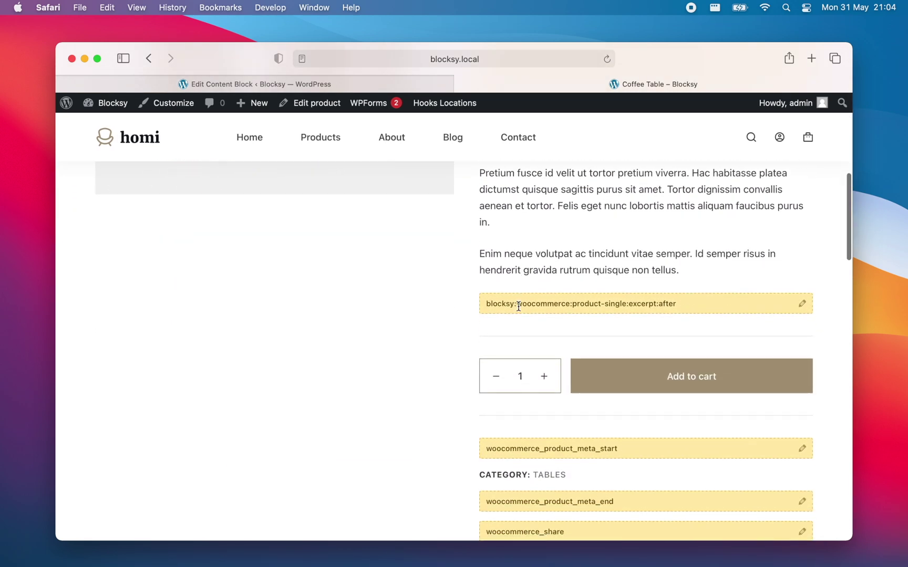
scroll(519, 307, down, 2)
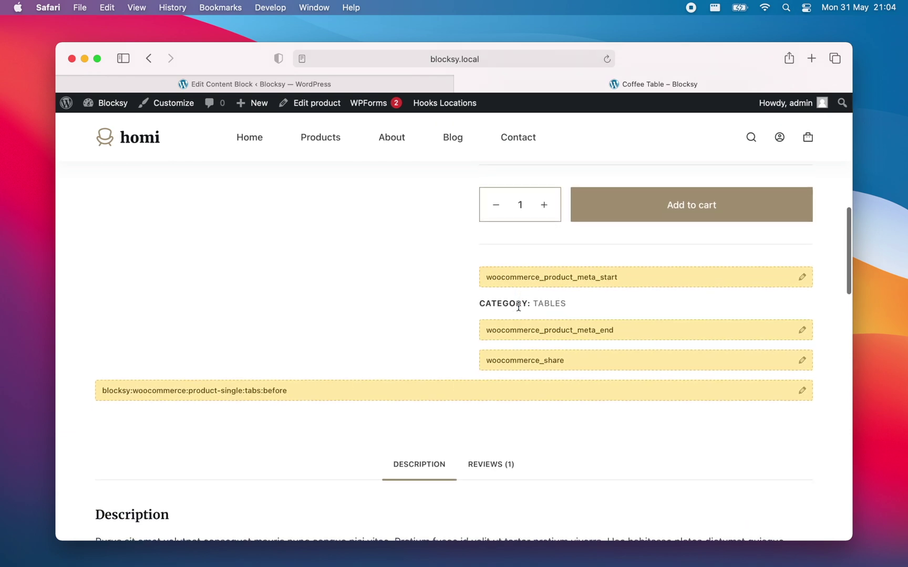
scroll(518, 306, down, 3)
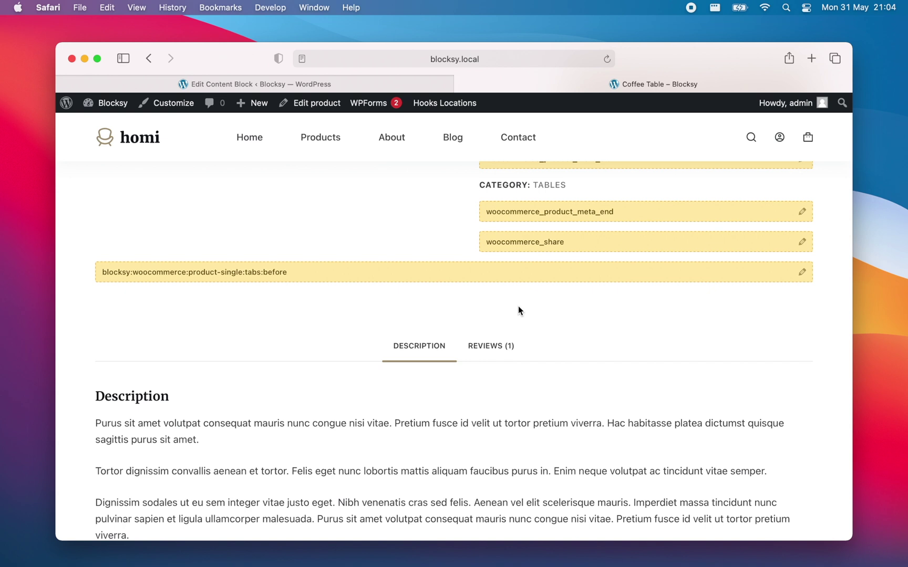
Change the block's location from WP head to Before single product tabs and add a display condition
click(290, 88)
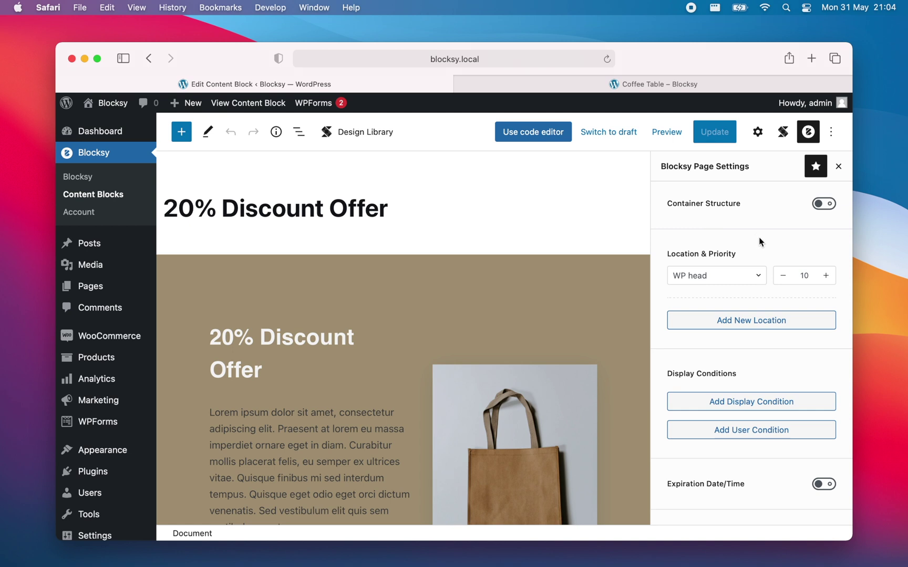
click(761, 280)
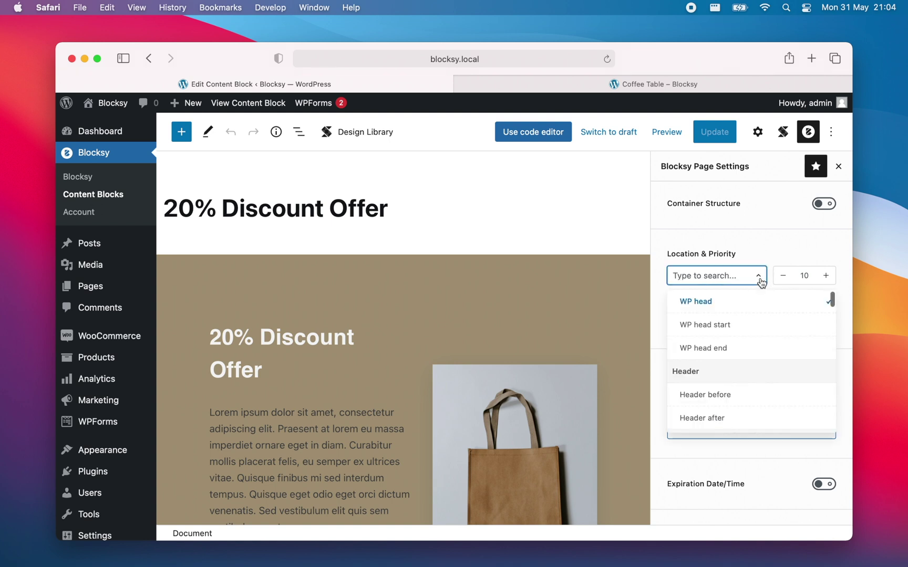
scroll(746, 413, down, 15)
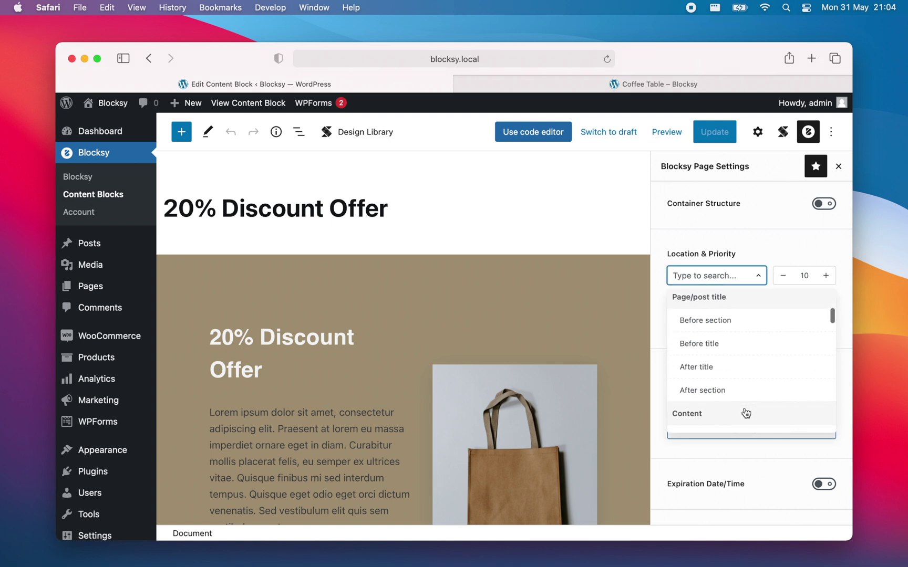
scroll(745, 411, down, 15)
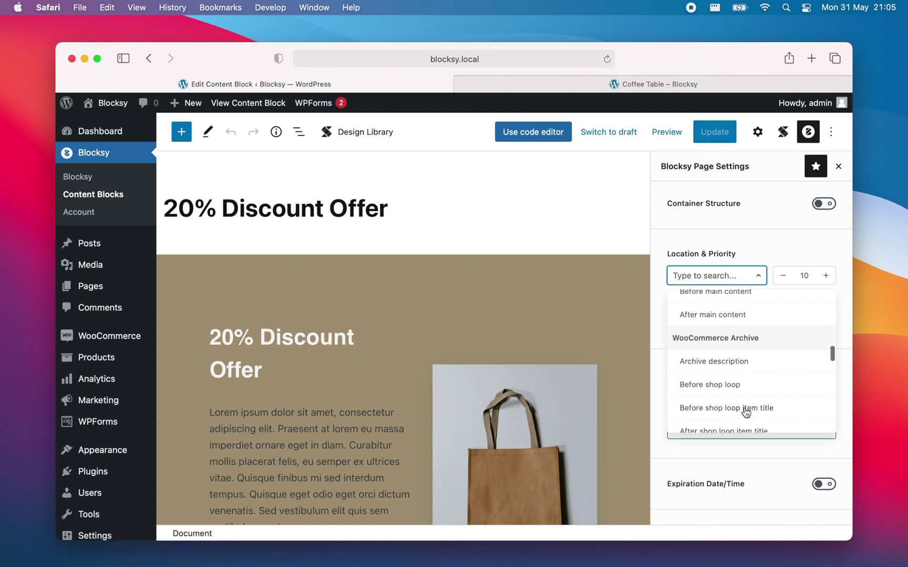
scroll(745, 411, down, 3)
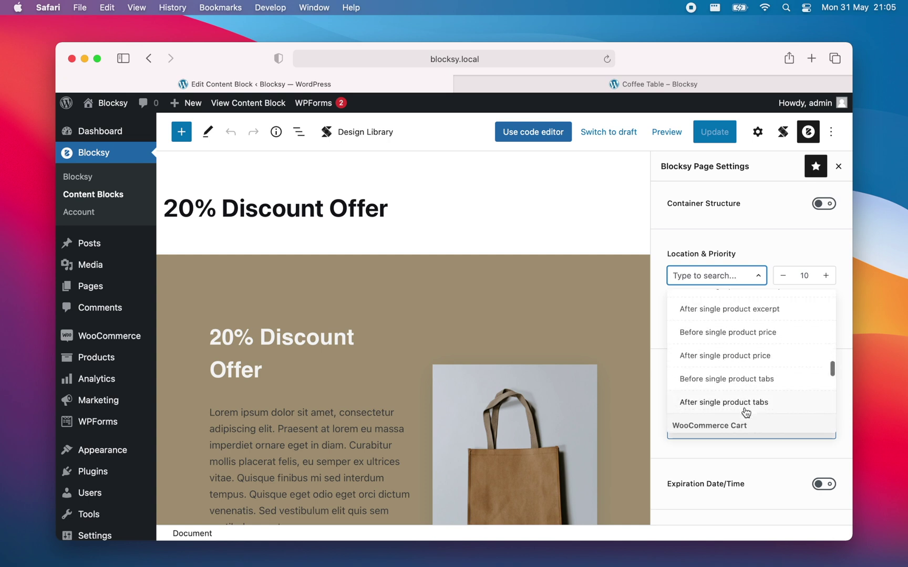
click(786, 388)
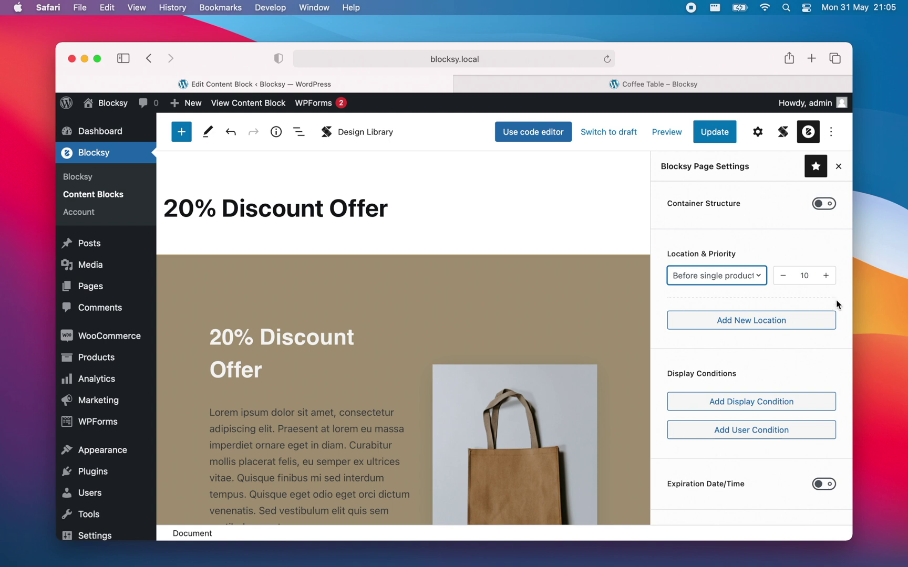
click(819, 411)
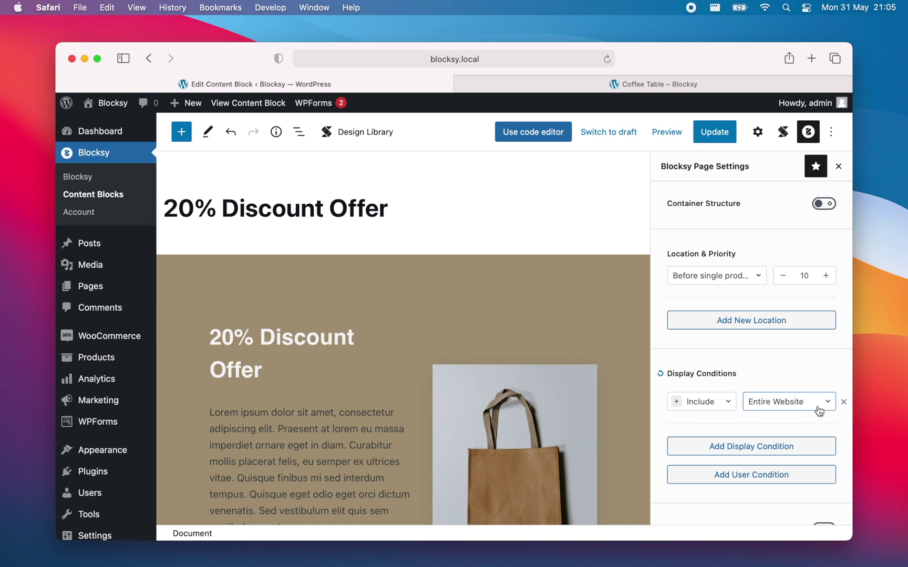
scroll(818, 411, down, 3)
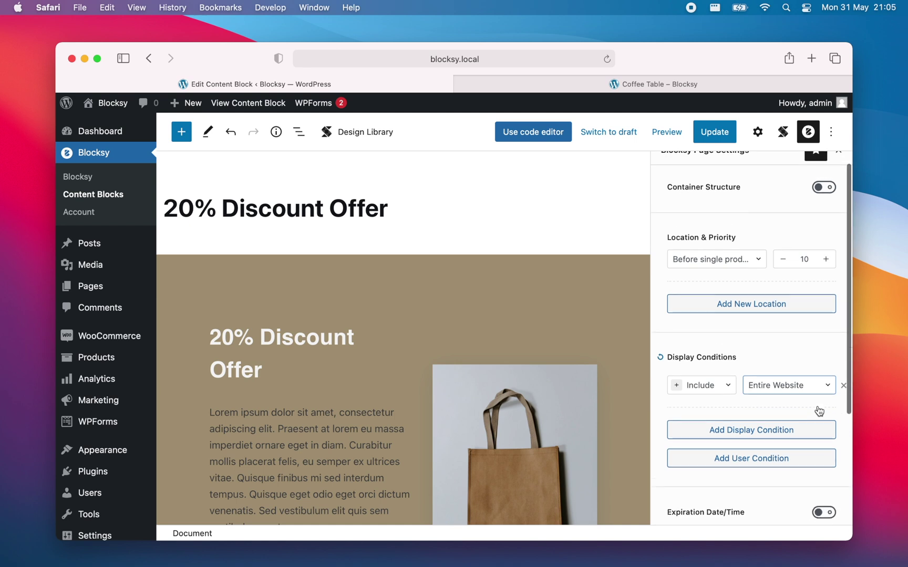
click(819, 412)
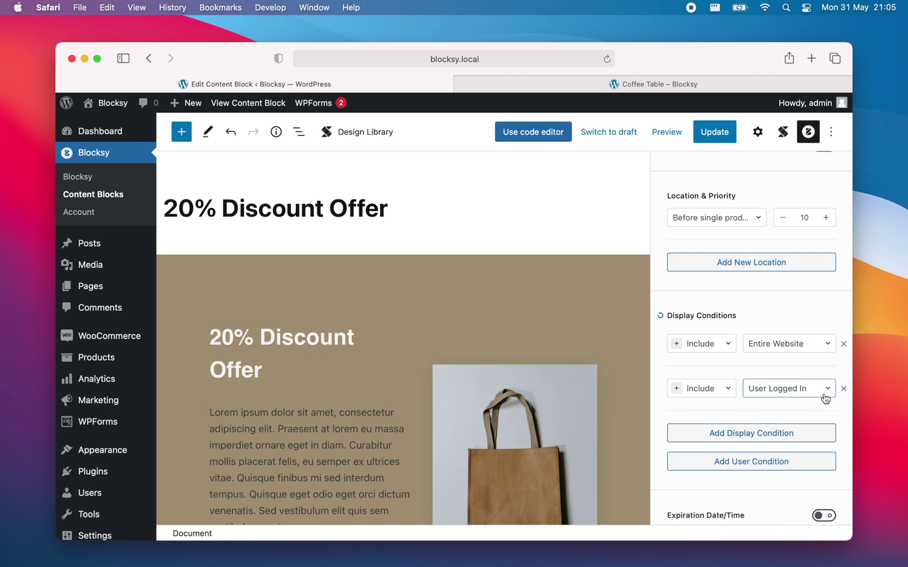
click(824, 397)
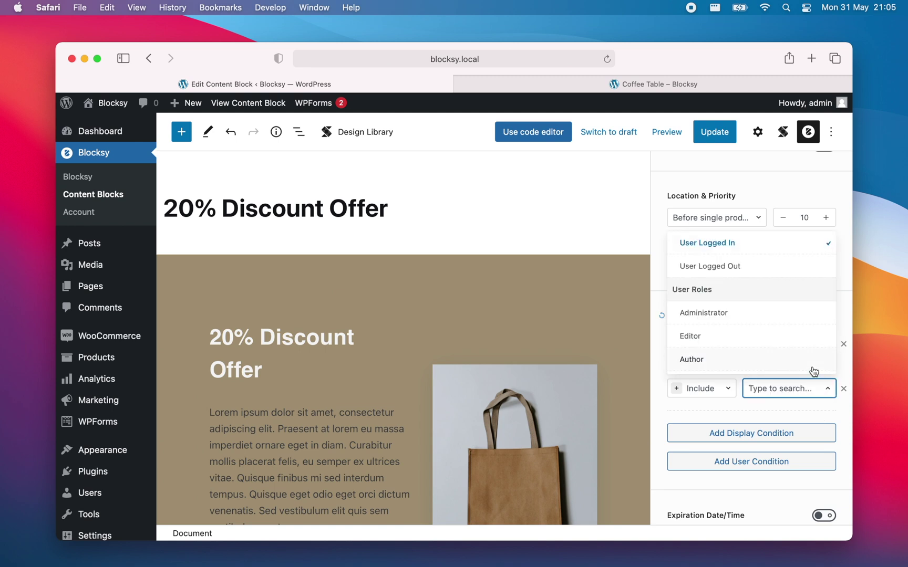
scroll(808, 359, down, 4)
scroll(810, 359, down, 2)
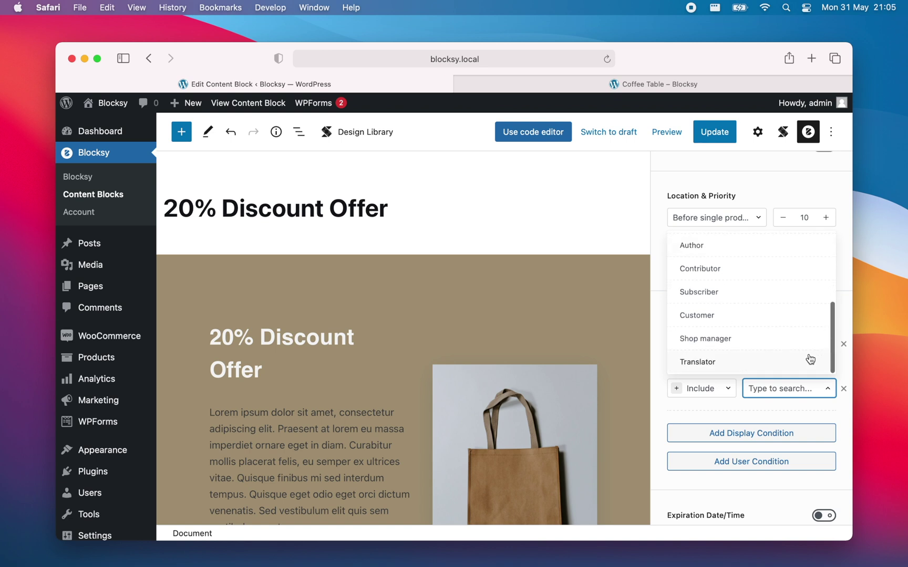
scroll(810, 359, up, 5)
scroll(810, 360, up, 3)
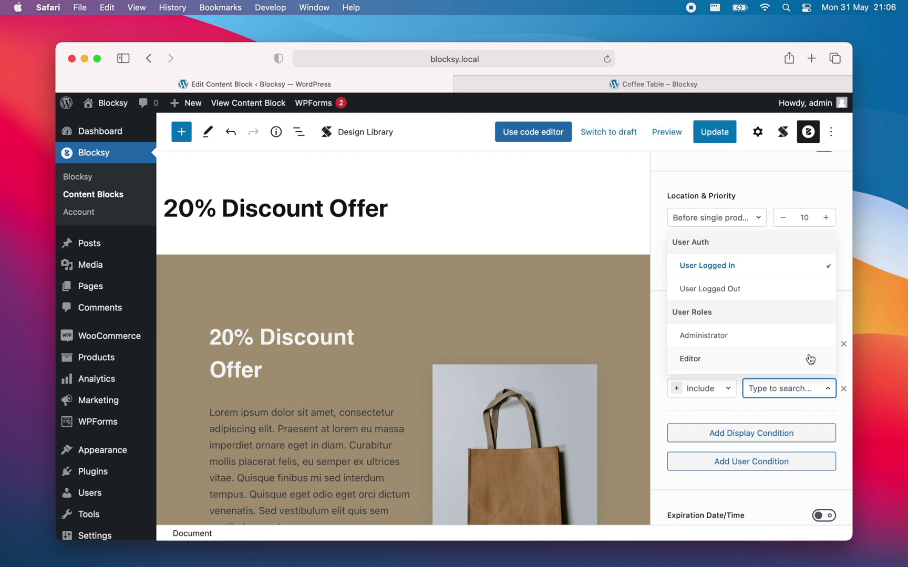
click(817, 390)
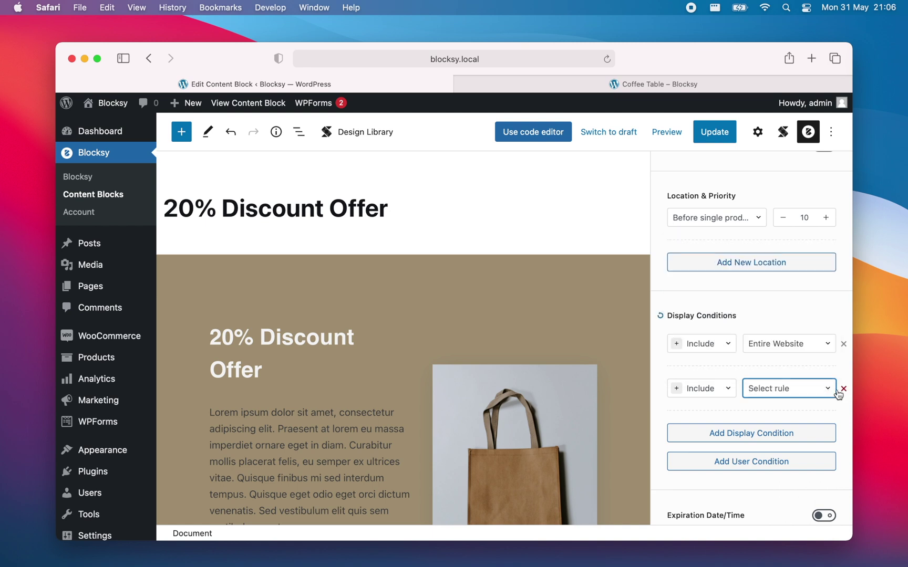
click(843, 389)
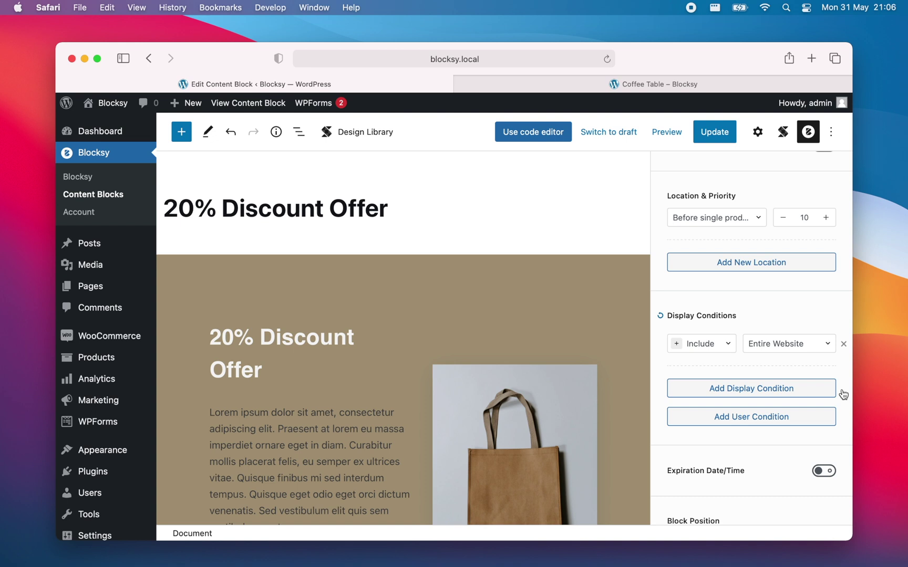
scroll(840, 399, down, 3)
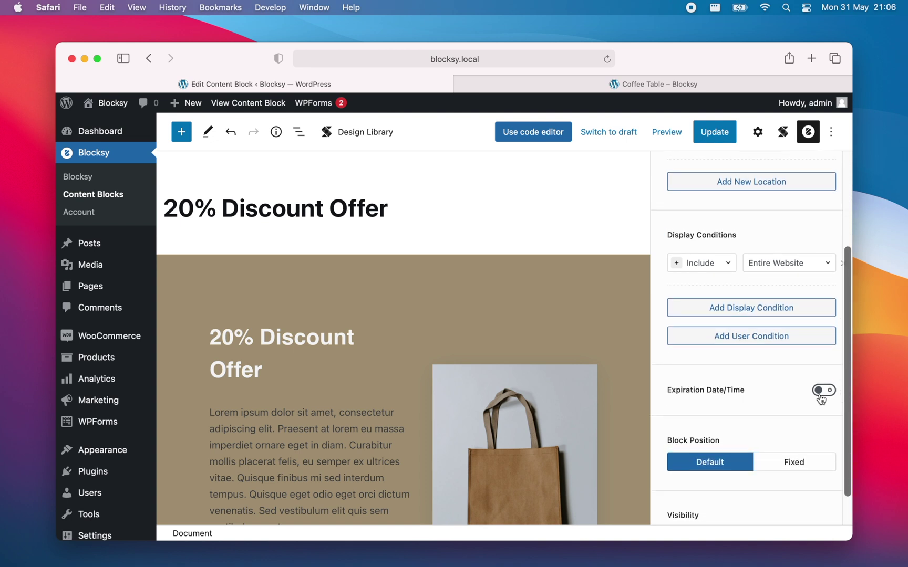
click(822, 390)
scroll(783, 397, down, 5)
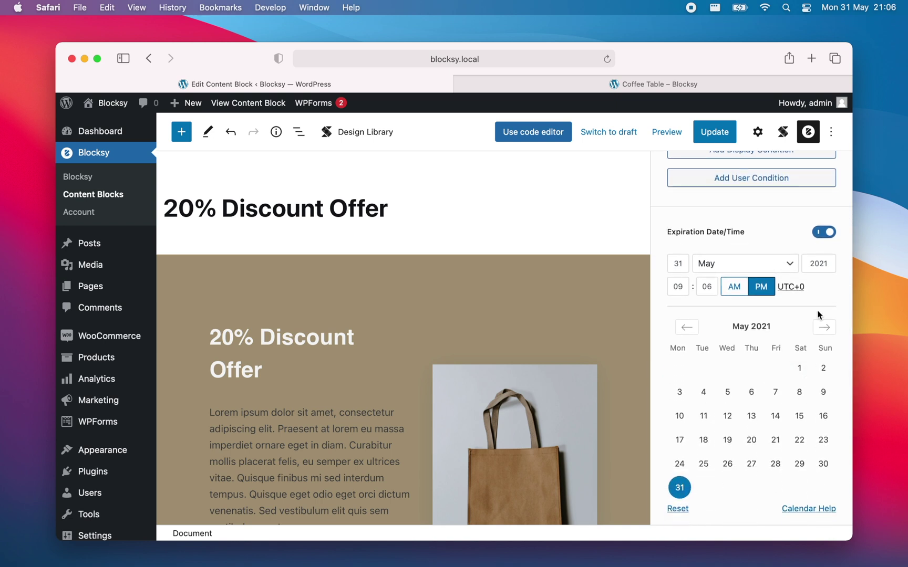
click(823, 232)
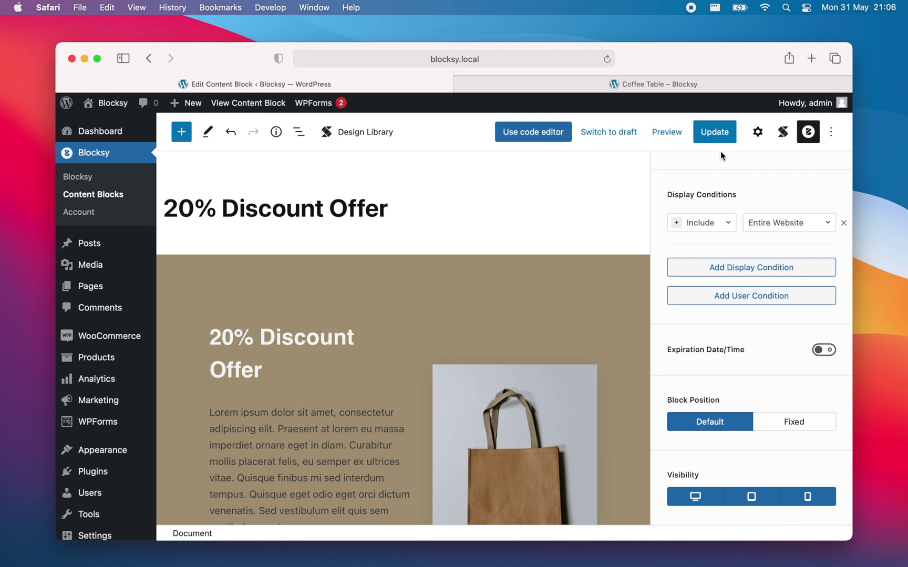
Update the discount block, then reload the Coffee Table page to see the banner above Description
click(718, 133)
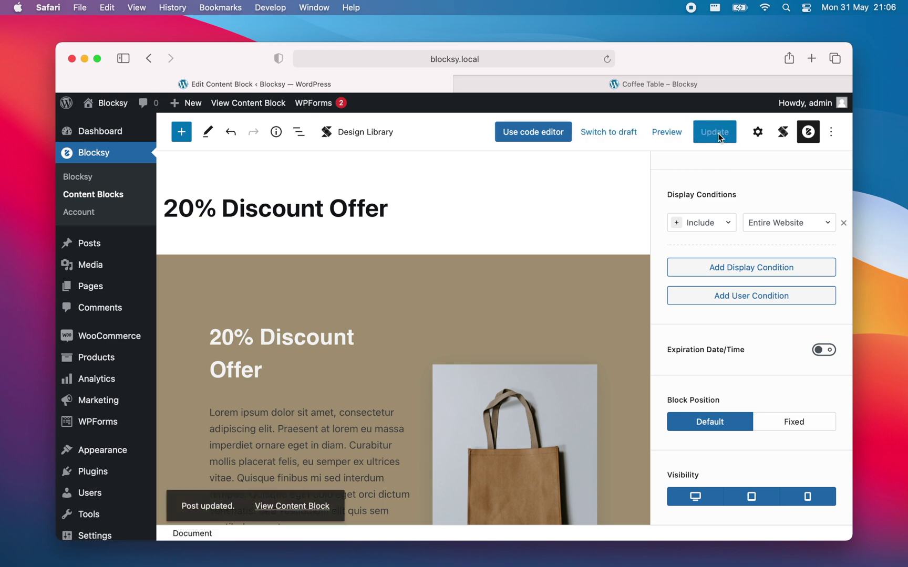
click(712, 85)
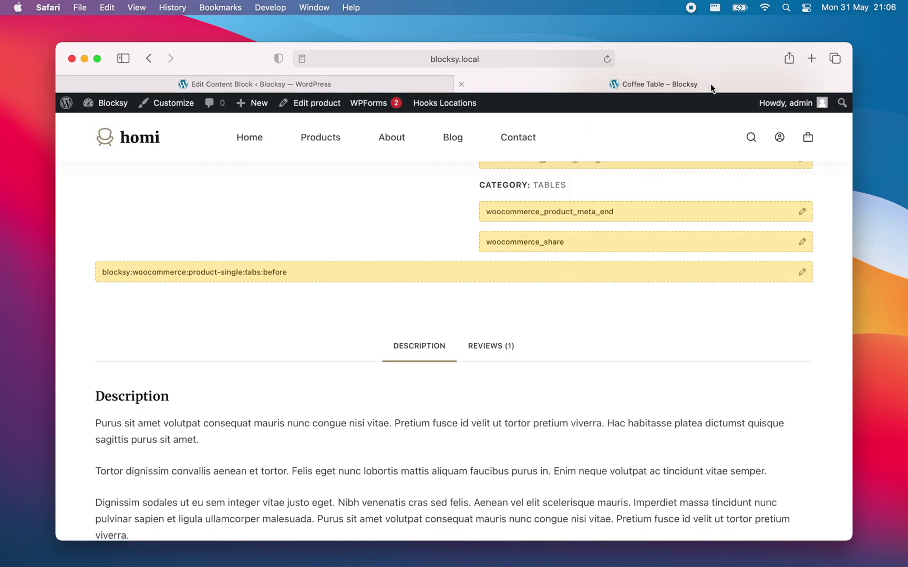
click(608, 59)
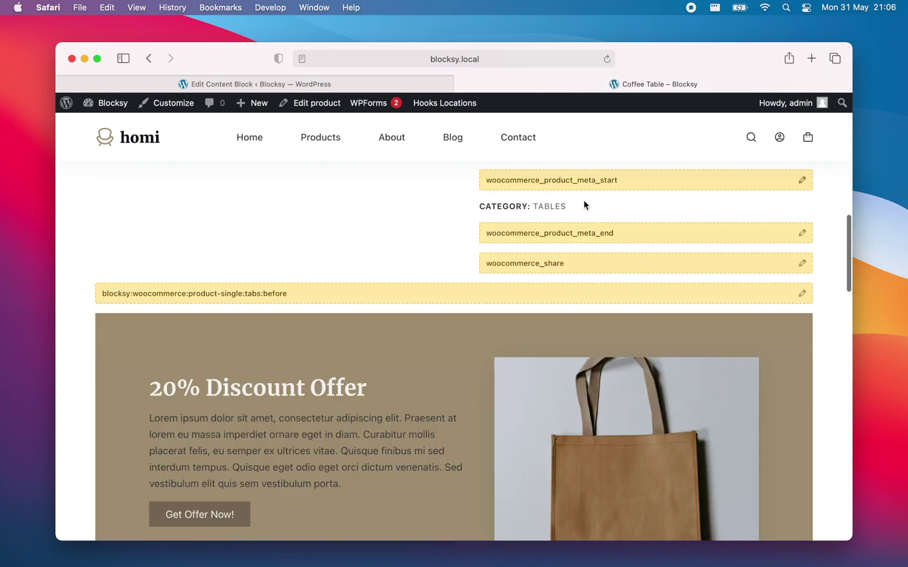
scroll(571, 277, down, 5)
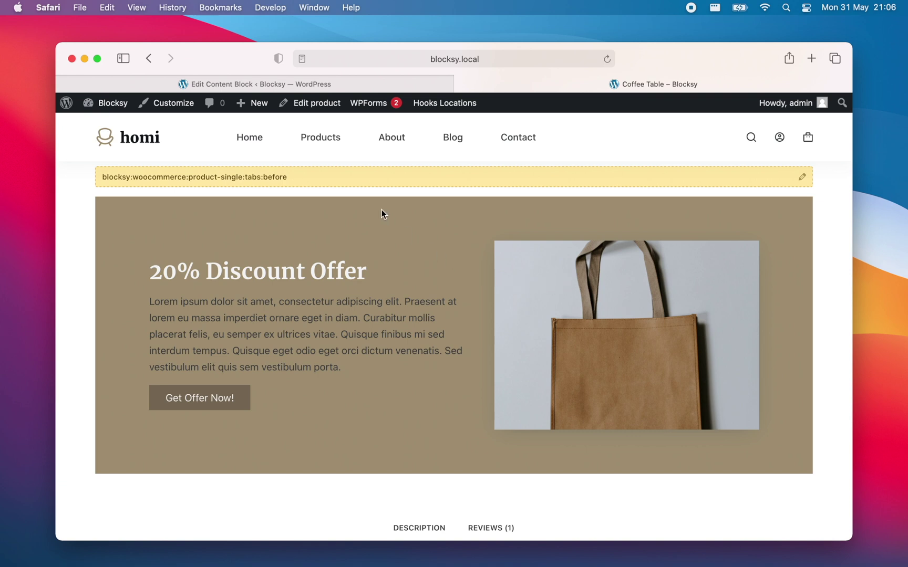
Open the Newsletter content block and review its After block 2 placement in single posts
click(292, 89)
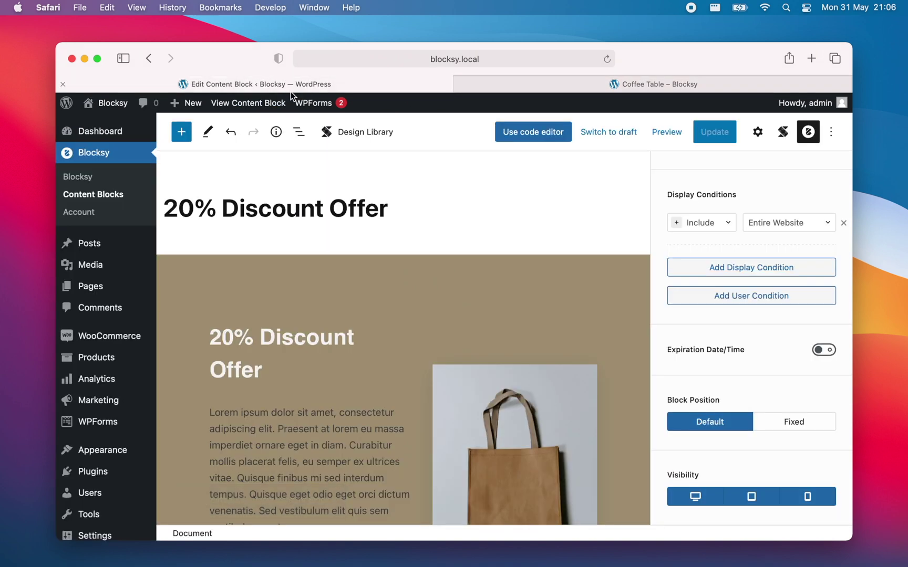
click(111, 199)
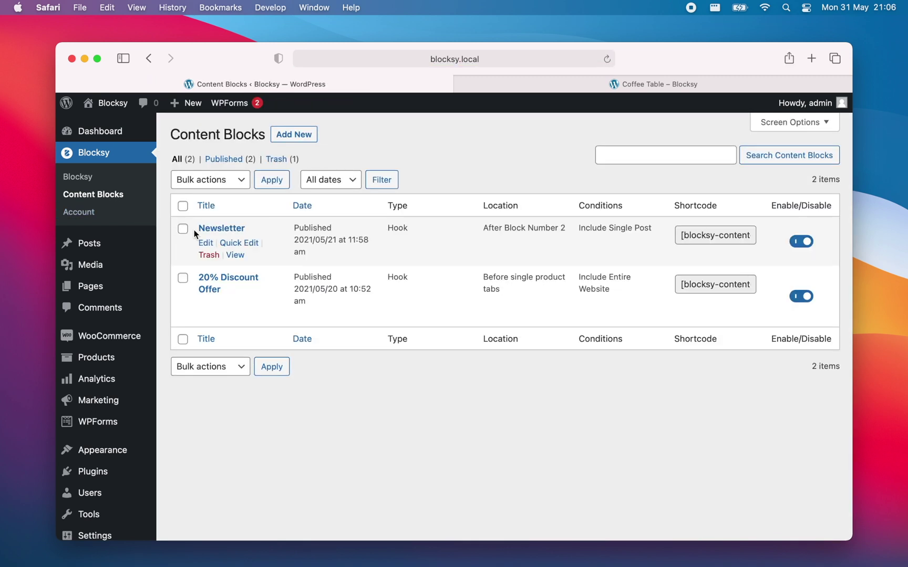
click(206, 243)
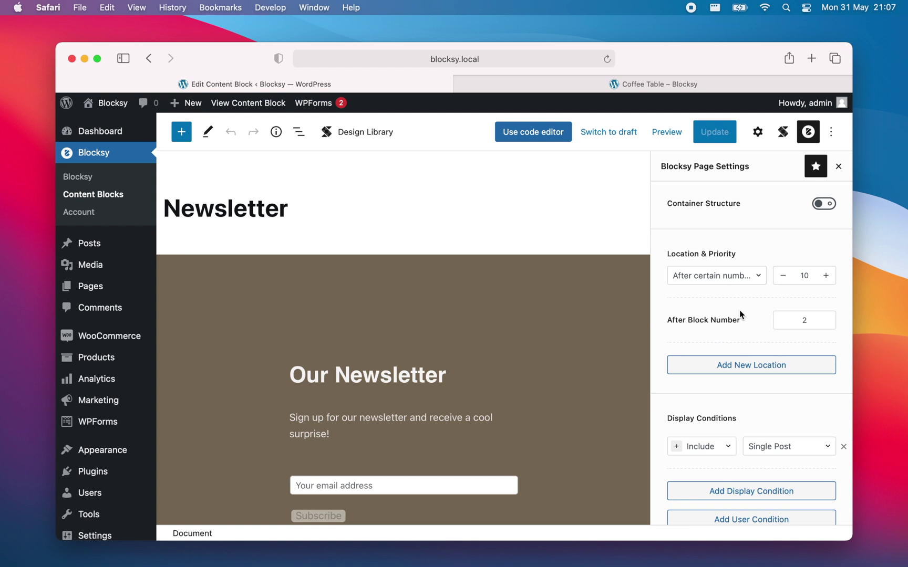
scroll(768, 328, down, 2)
scroll(768, 327, down, 3)
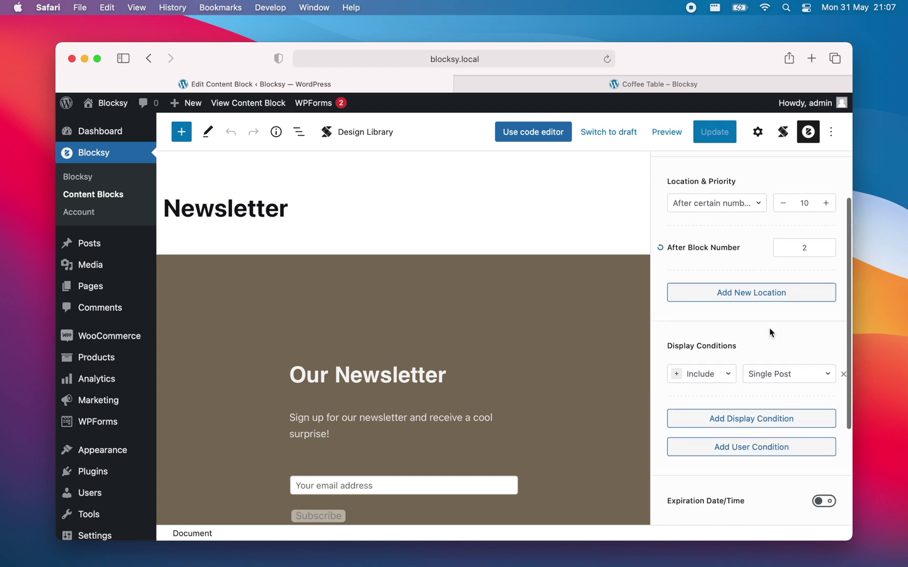
scroll(769, 327, up, 3)
scroll(768, 328, up, 2)
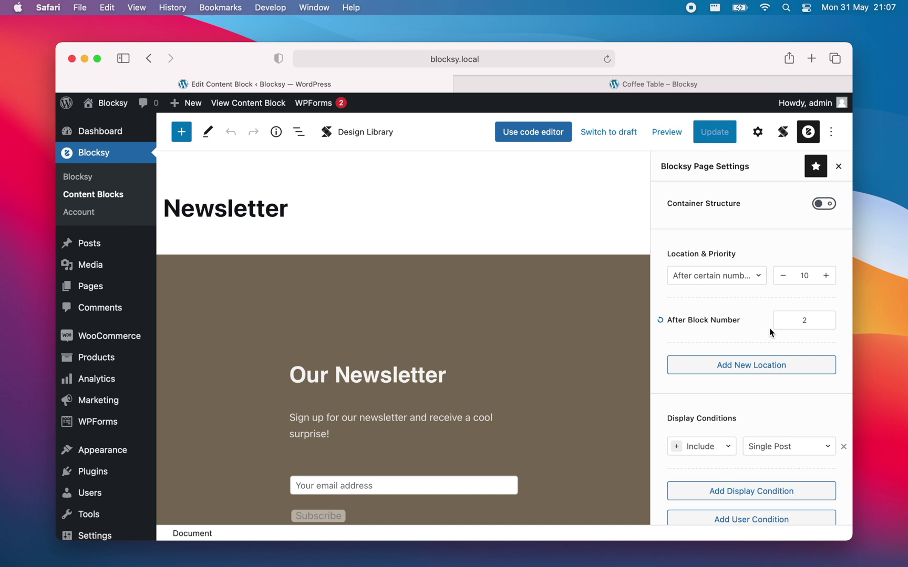
click(588, 85)
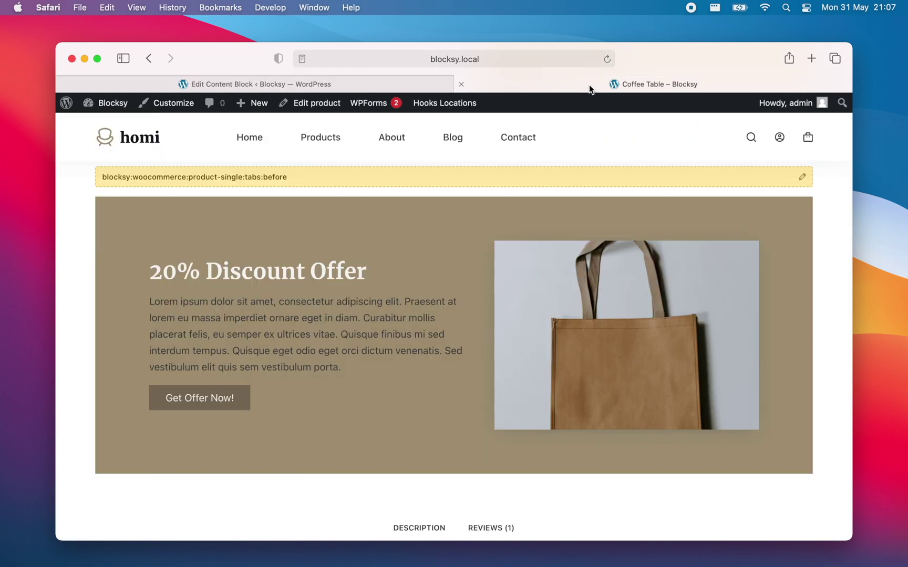
From the Blog page, open 'The Yinki Ilori colour explosion' and scroll to Our Newsletter
click(462, 149)
scroll(512, 206, down, 3)
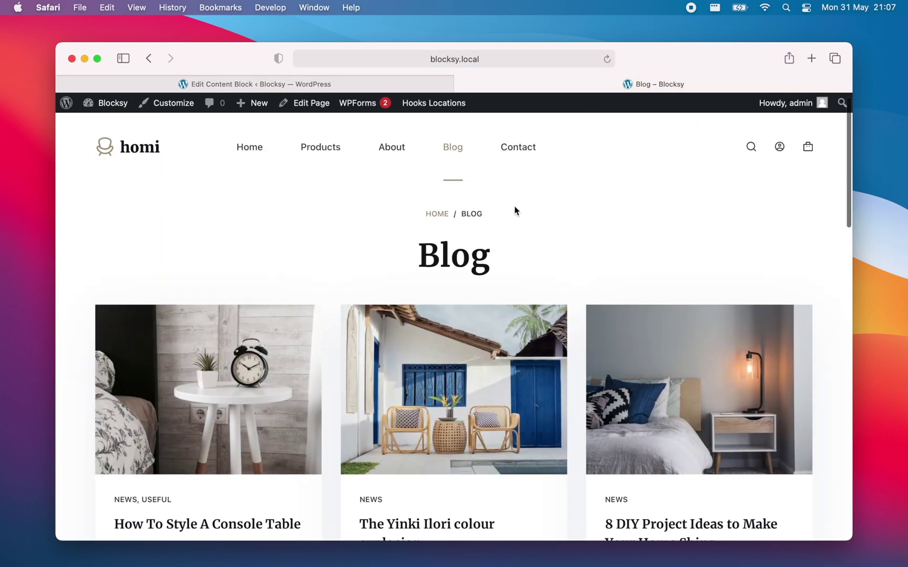
click(511, 238)
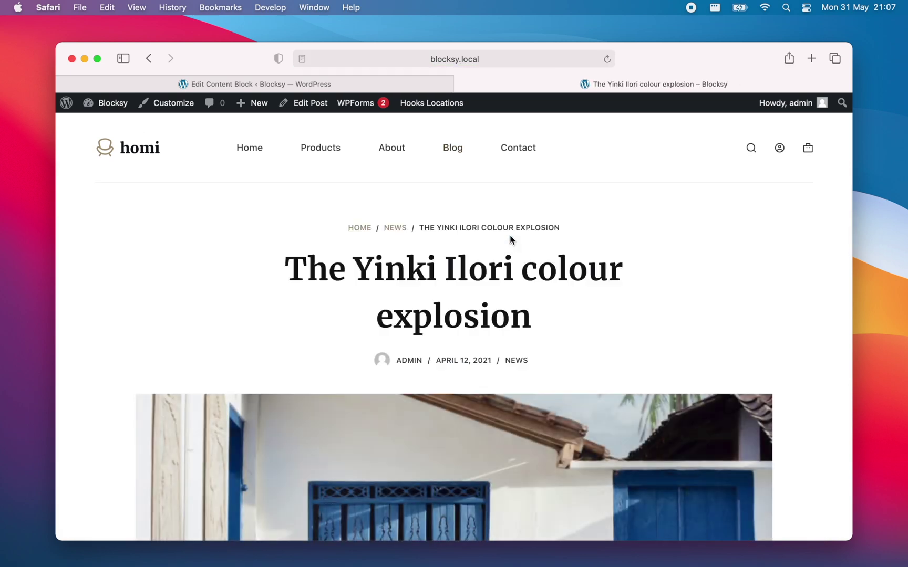
scroll(510, 238, down, 10)
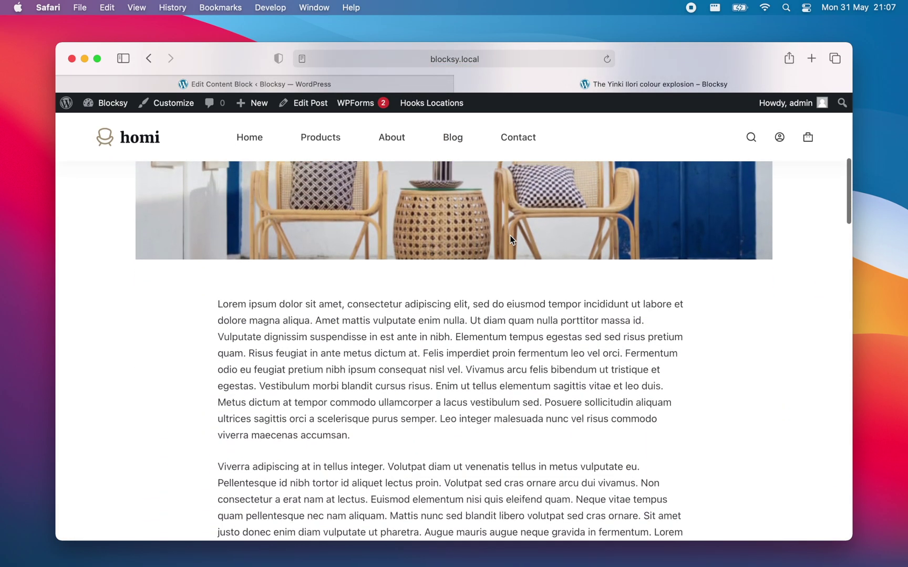
scroll(510, 239, down, 5)
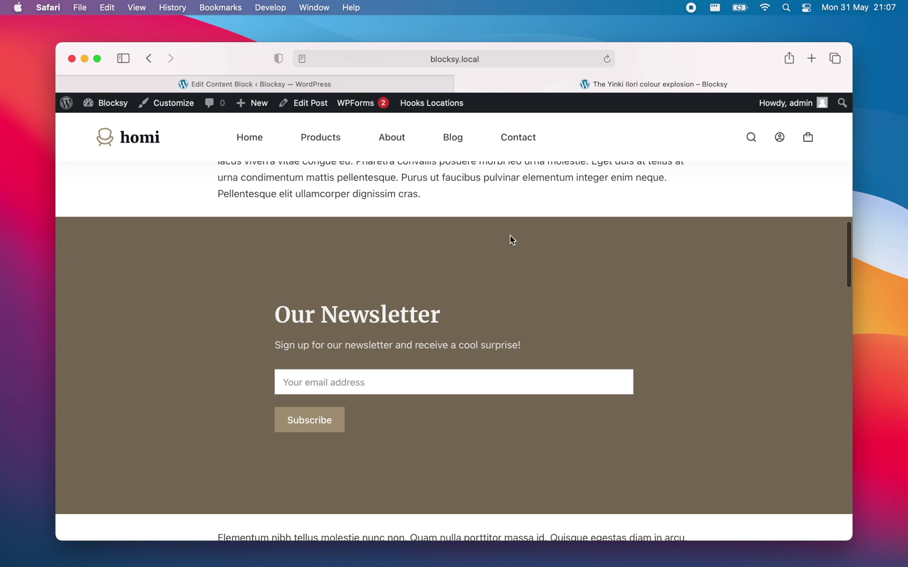